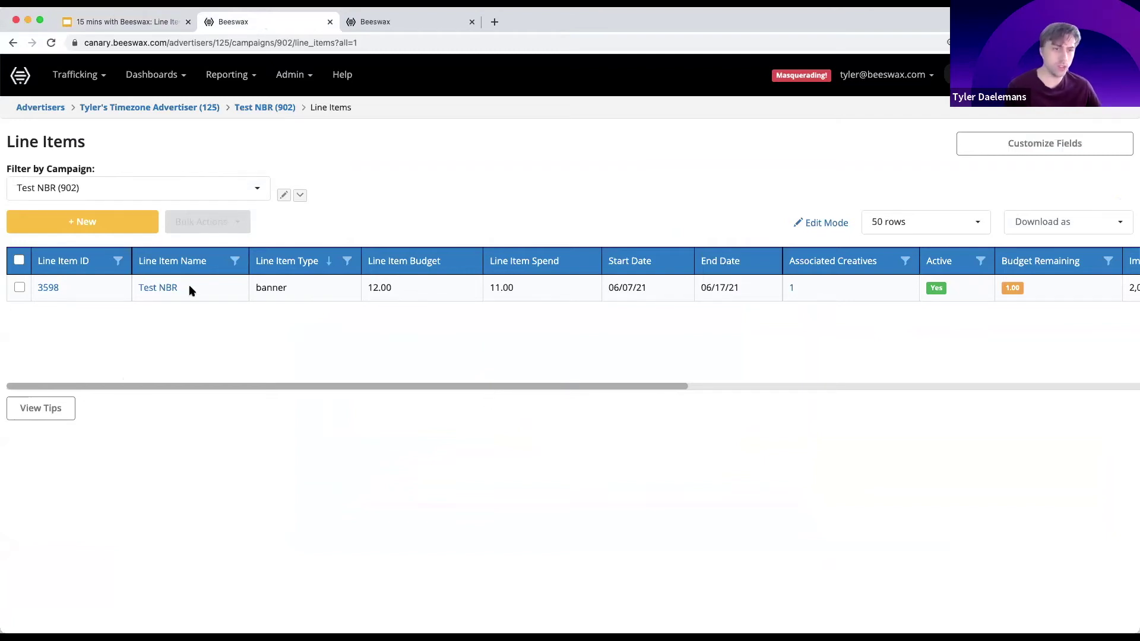
- Open the analytics of the Test NBR line item and bring its Bid Decision Flow chart into view
{"action": "left_click", "coordinate": [160, 287]}
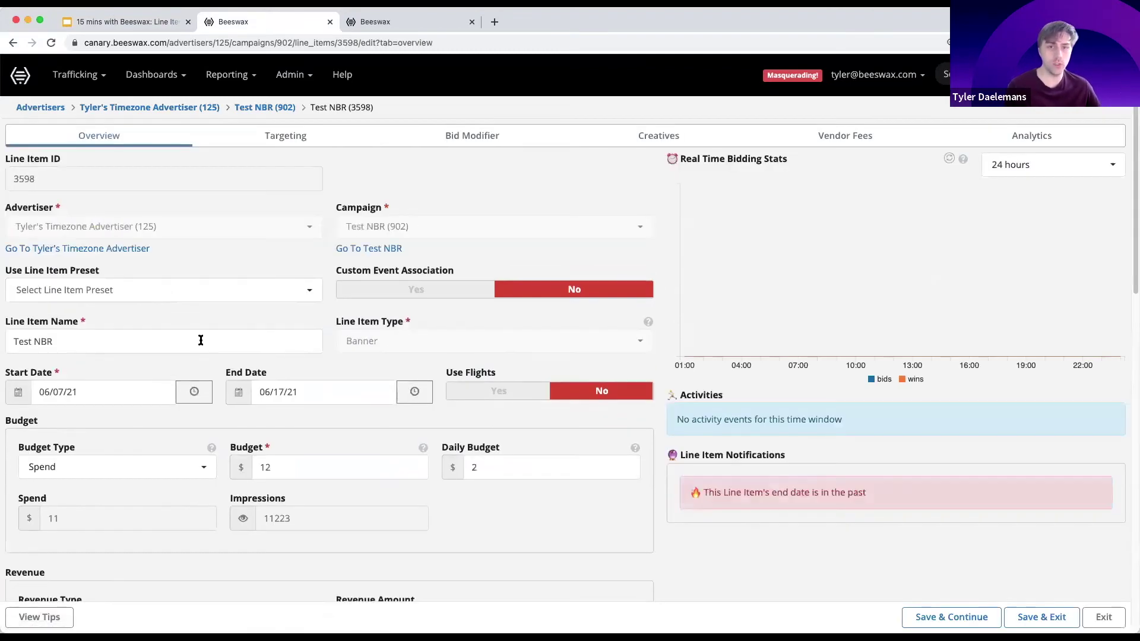
{"action": "left_click", "coordinate": [1002, 146]}
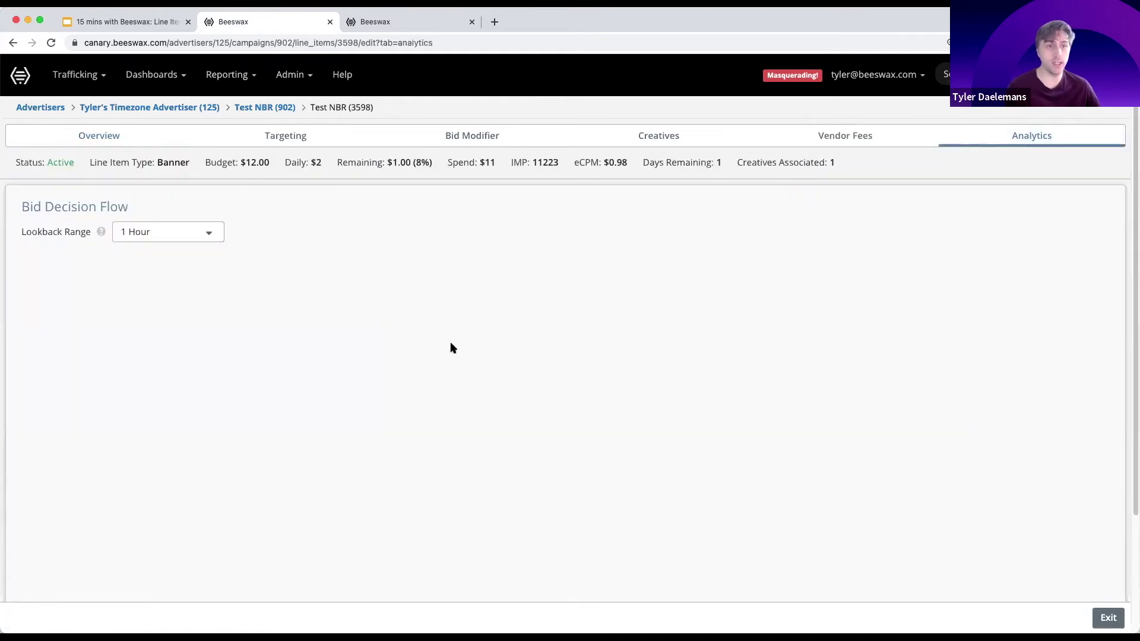
{"action": "scroll", "coordinate": [665, 340], "scroll_direction": "down", "scroll_amount": 1}
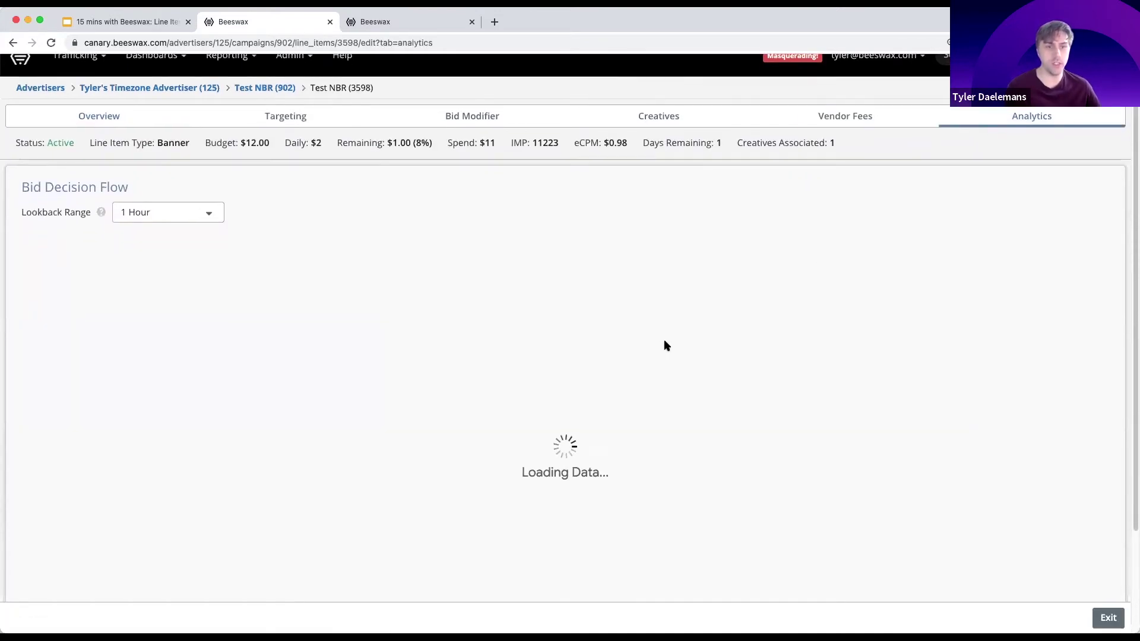
{"action": "scroll", "coordinate": [664, 340], "scroll_direction": "down", "scroll_amount": 1}
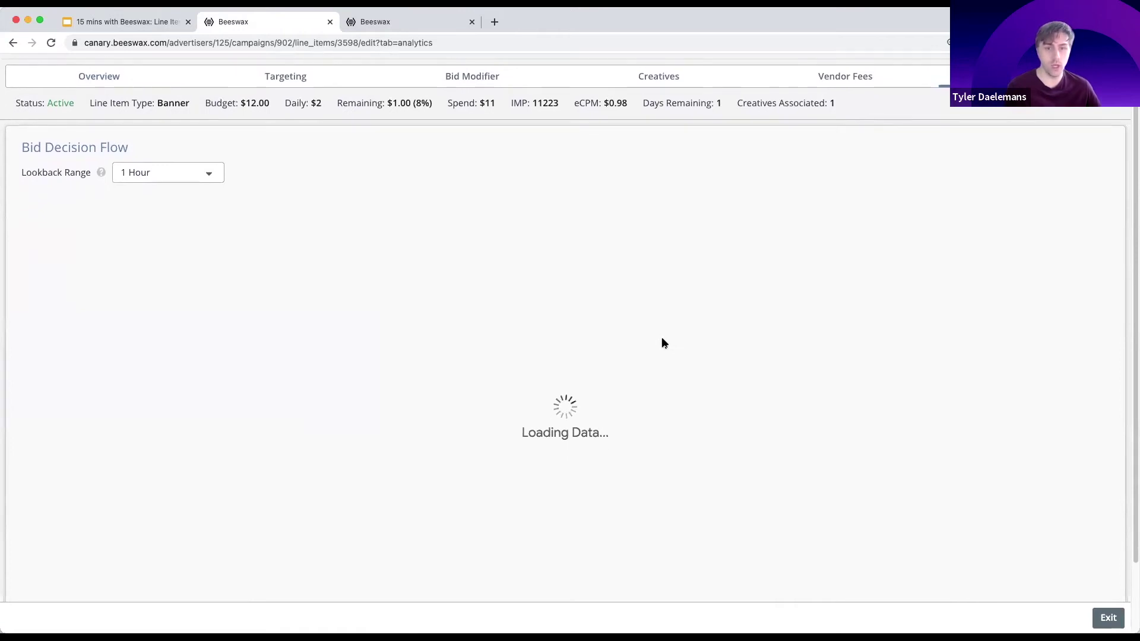
{"action": "scroll", "coordinate": [663, 343], "scroll_direction": "down", "scroll_amount": 3}
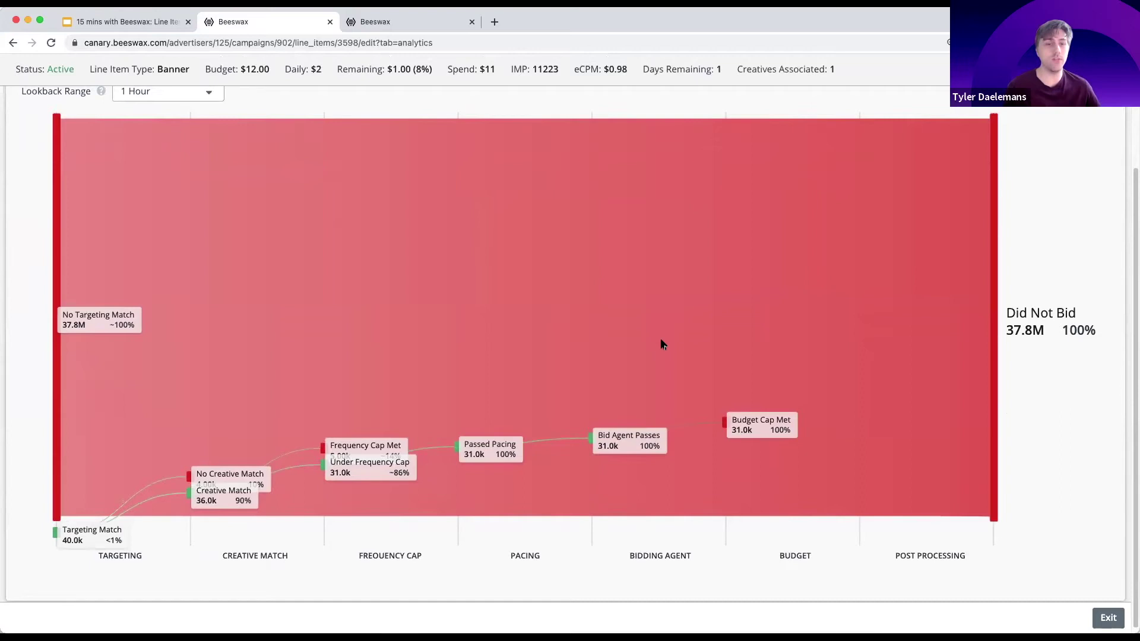
{"action": "scroll", "coordinate": [659, 343], "scroll_direction": "up", "scroll_amount": 1}
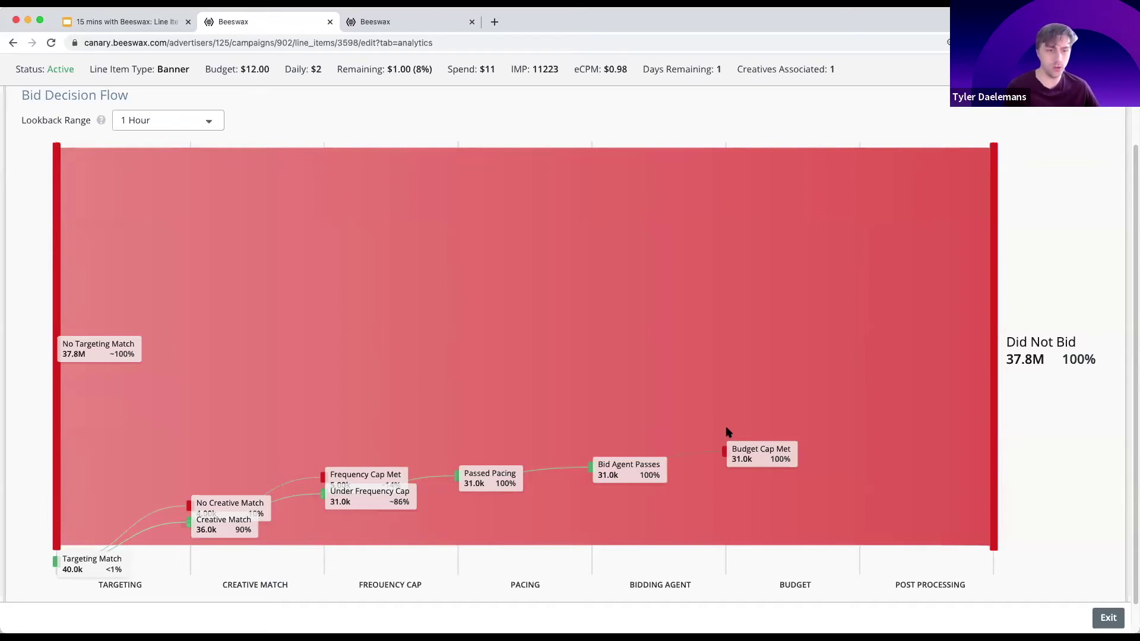
- Hide the Targeting stage of the Bid Decision Flow chart and examine the remaining stages from Creative Match to Post Processing
{"action": "mouse_move", "coordinate": [183, 404]}
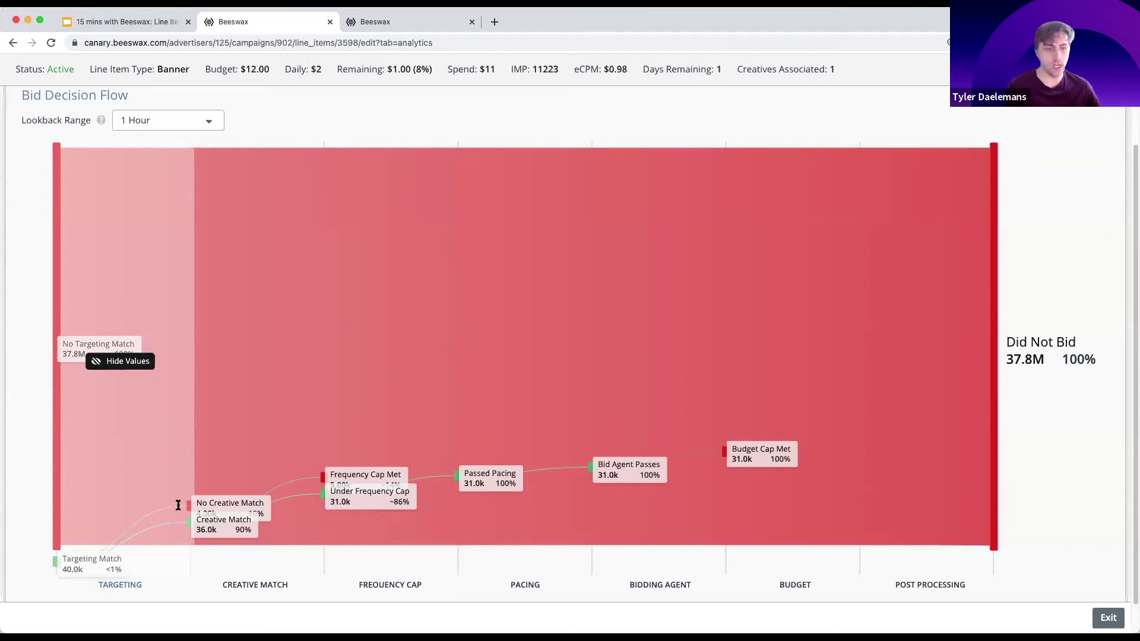
{"action": "left_click", "coordinate": [219, 455]}
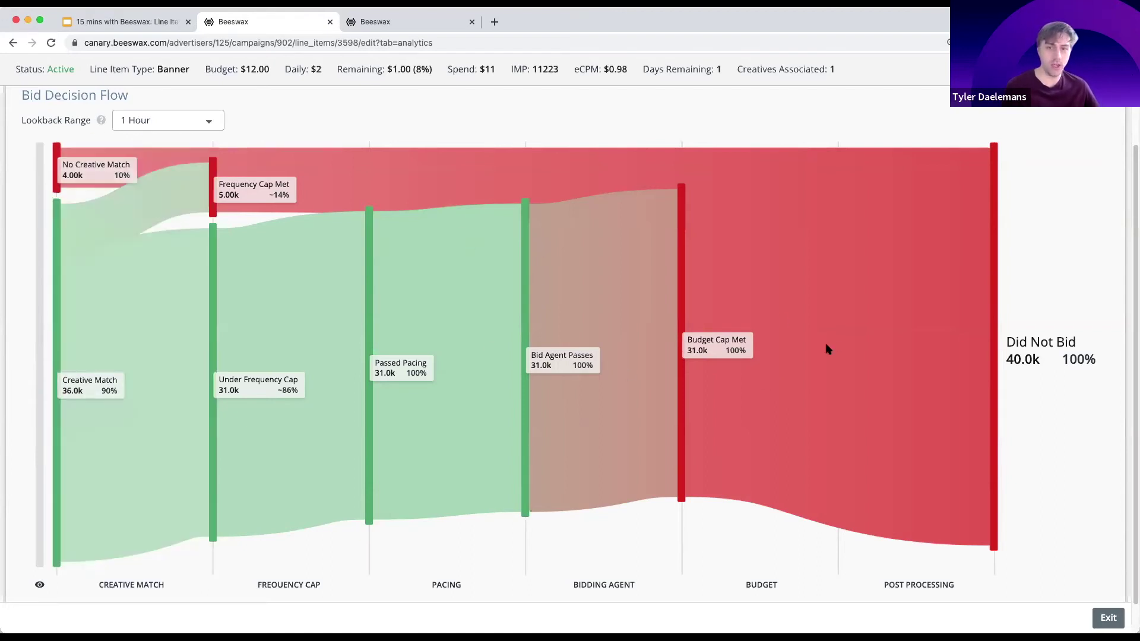
{"action": "scroll", "coordinate": [658, 326], "scroll_direction": "up", "scroll_amount": 3}
{"action": "scroll", "coordinate": [760, 434], "scroll_direction": "down", "scroll_amount": 2}
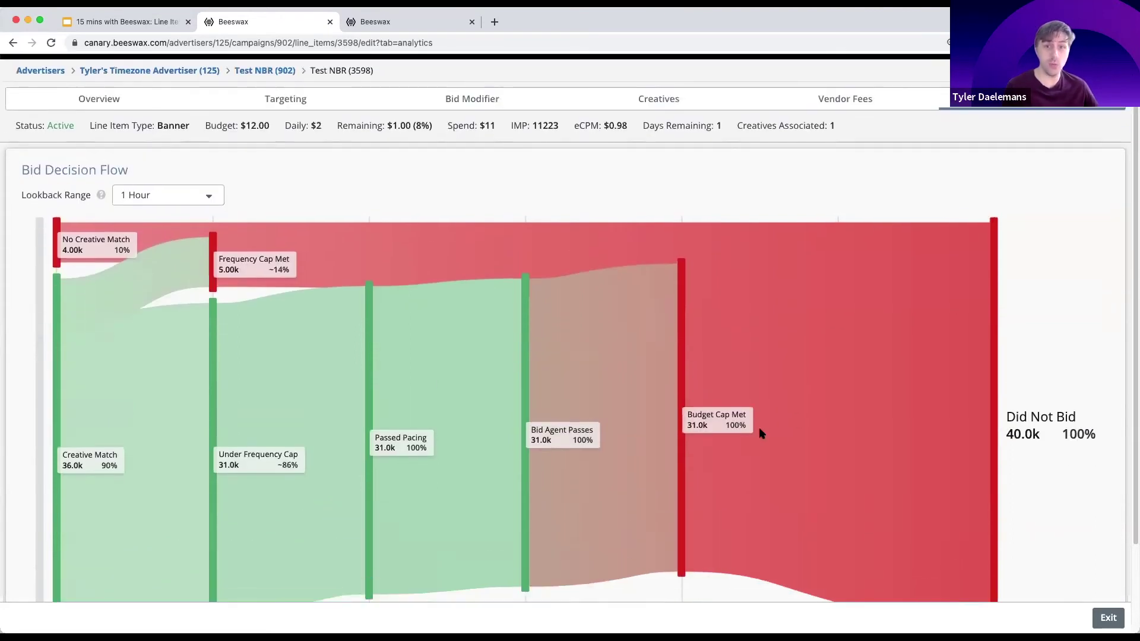
{"action": "scroll", "coordinate": [753, 433], "scroll_direction": "down", "scroll_amount": 3}
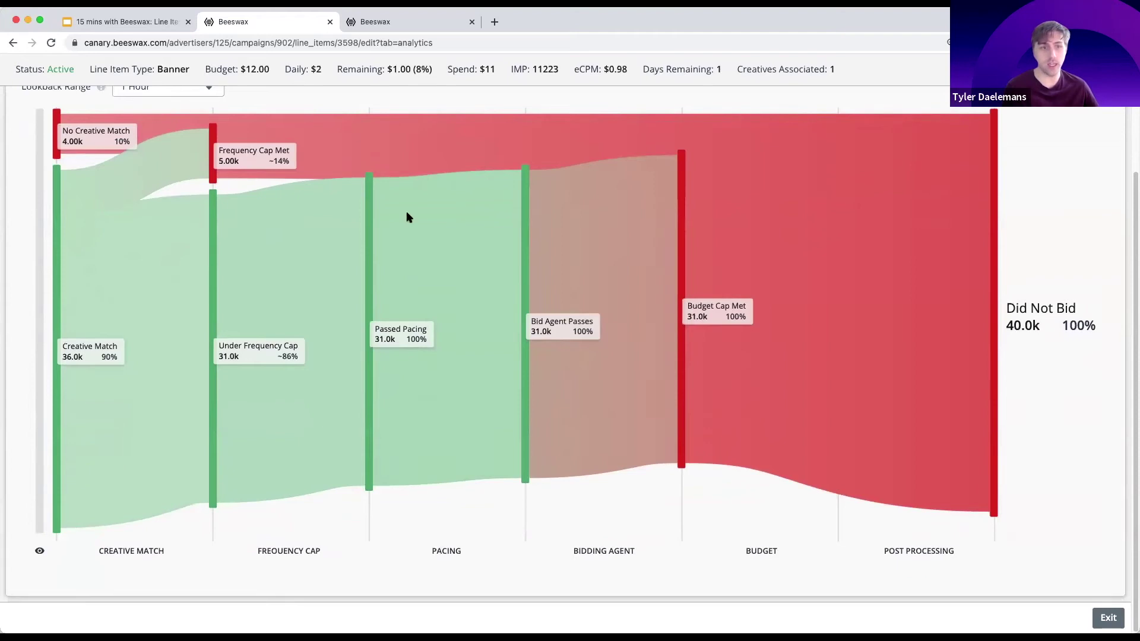
{"action": "scroll", "coordinate": [378, 253], "scroll_direction": "up", "scroll_amount": 1}
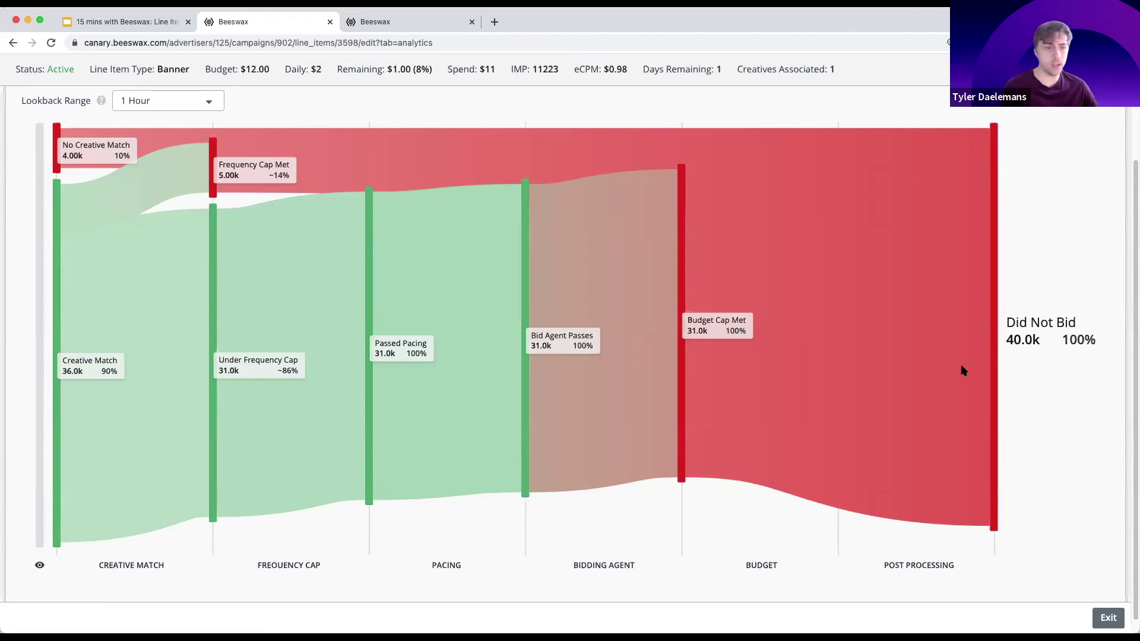
- Hide the Creative Match and Frequency Cap stages, then show all hidden stages of the chart again
{"action": "left_click", "coordinate": [156, 336]}
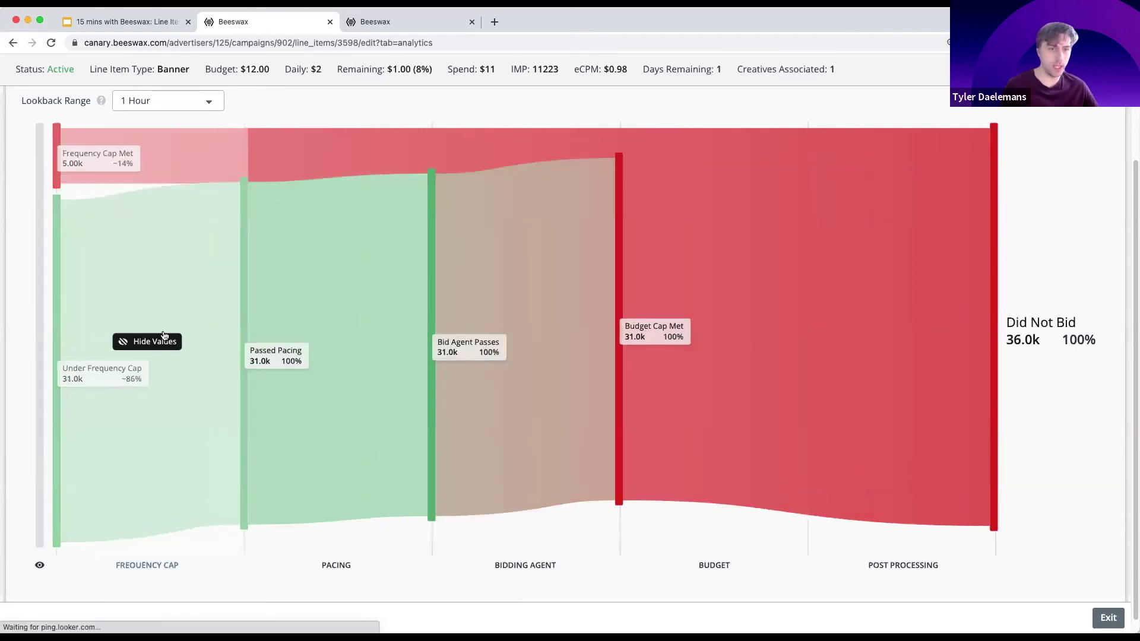
{"action": "left_click", "coordinate": [155, 342]}
{"action": "double_click", "coordinate": [59, 341]}
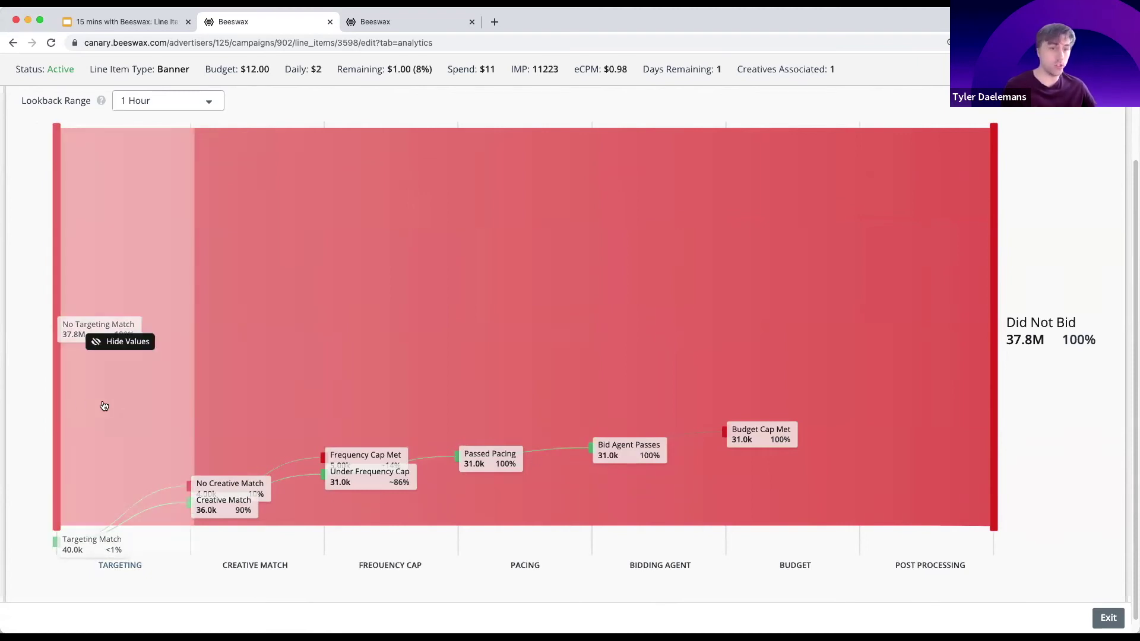
- Toggle the Targeting stage, then hide the Targeting, Creative Match and Frequency Cap stages so the chart starts at Pacing
{"action": "left_click", "coordinate": [148, 405]}
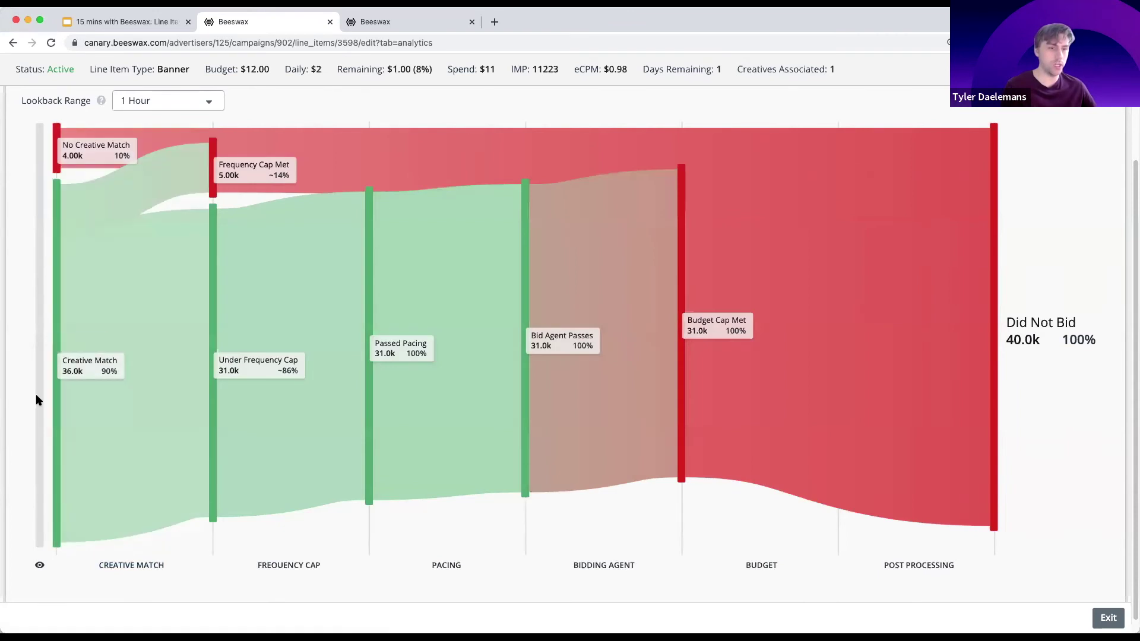
{"action": "left_click", "coordinate": [40, 397]}
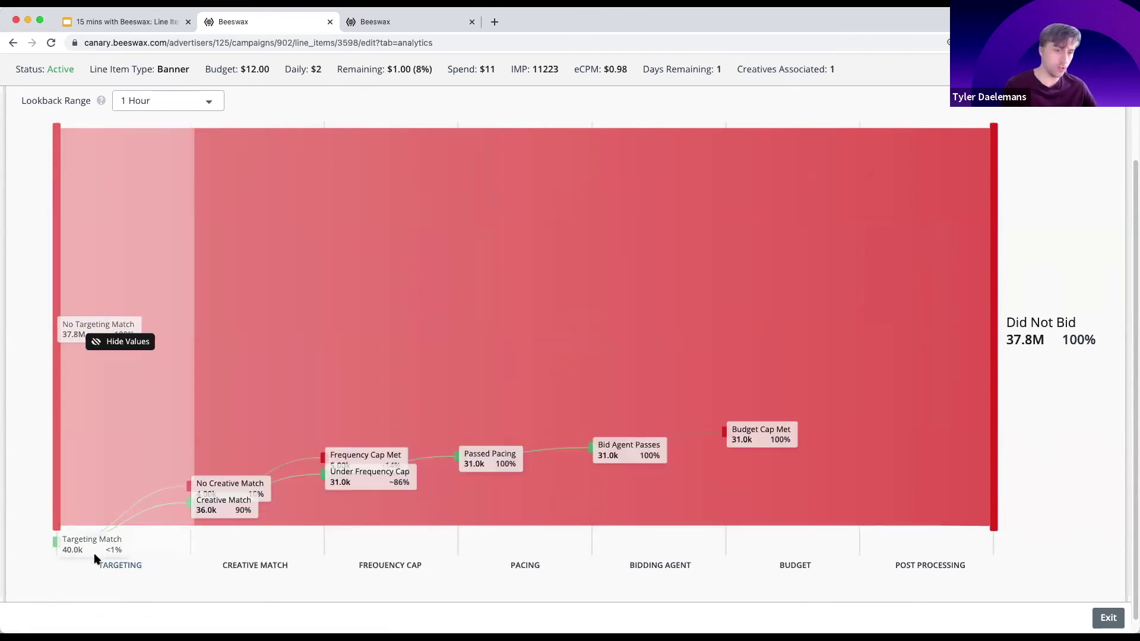
{"action": "left_click", "coordinate": [143, 420]}
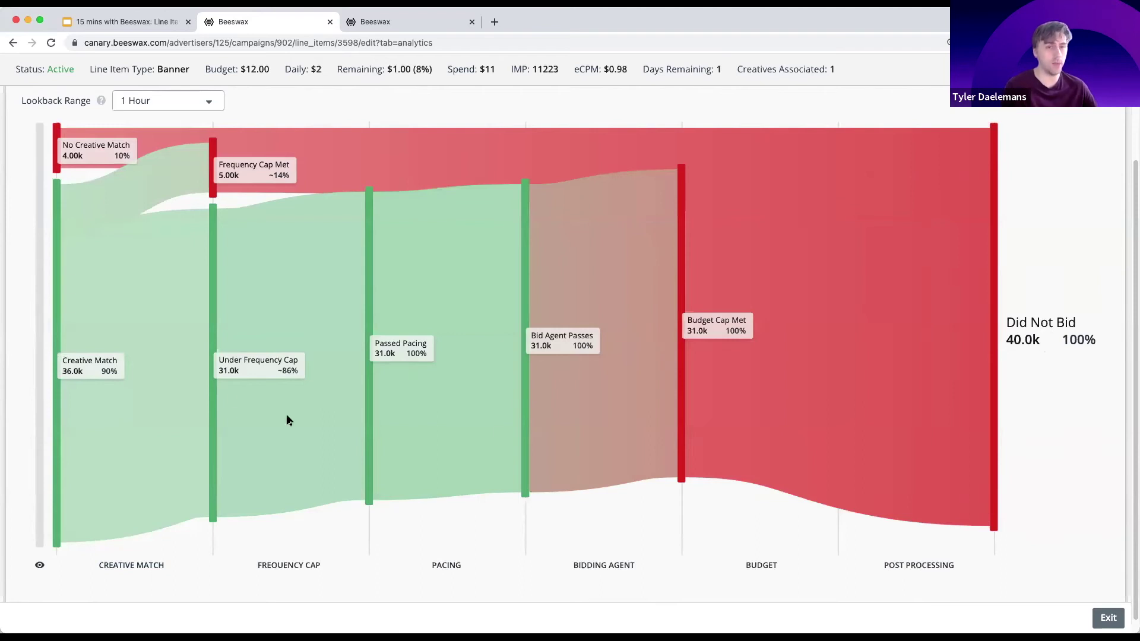
{"action": "left_click", "coordinate": [128, 337]}
{"action": "left_click", "coordinate": [132, 367]}
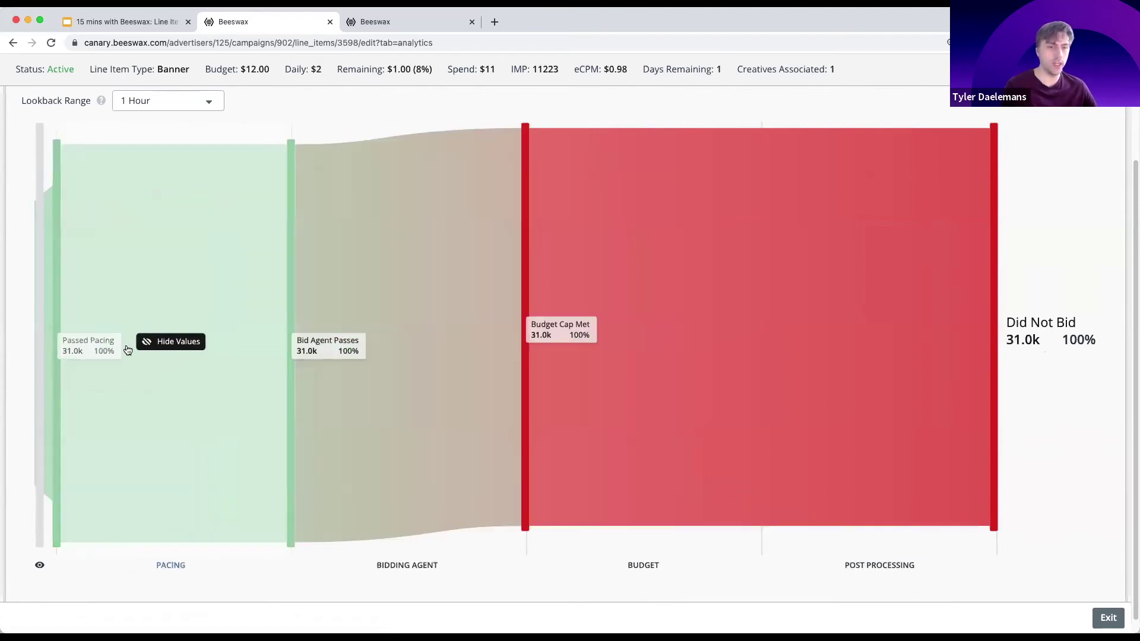
- Restore the hidden stages one by one until the chart starts at Targeting
{"action": "left_click", "coordinate": [36, 179]}
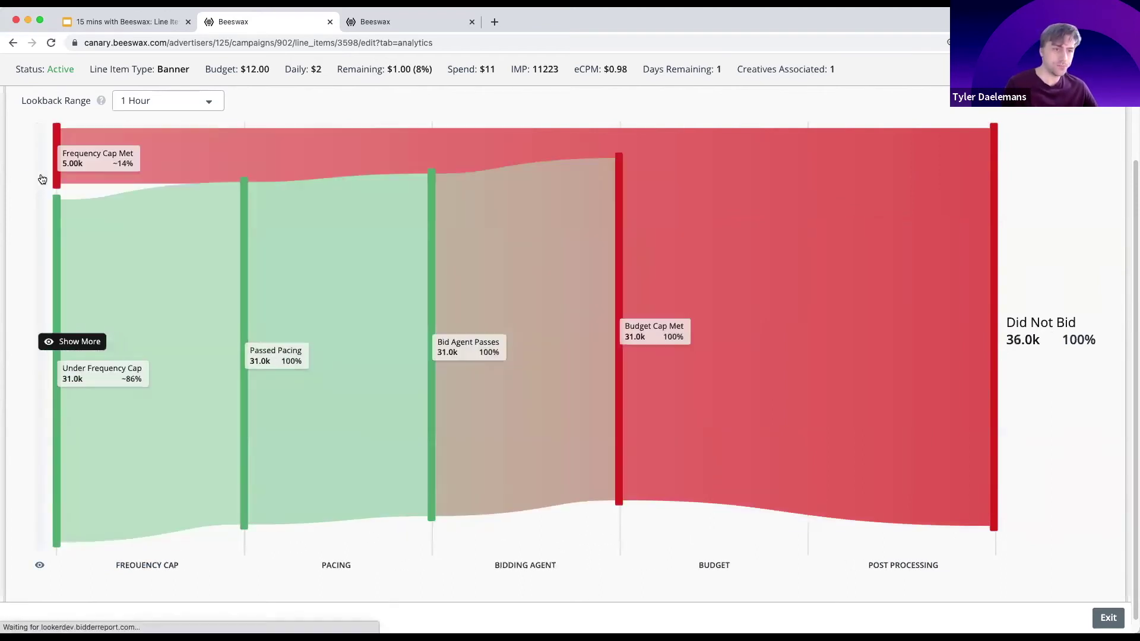
{"action": "left_click", "coordinate": [39, 177]}
{"action": "left_click", "coordinate": [40, 177]}
- Review the available lookback periods and set the chart's Lookback Range to 6 Hours
{"action": "scroll", "coordinate": [118, 225], "scroll_direction": "up", "scroll_amount": 3}
{"action": "left_click", "coordinate": [194, 235]}
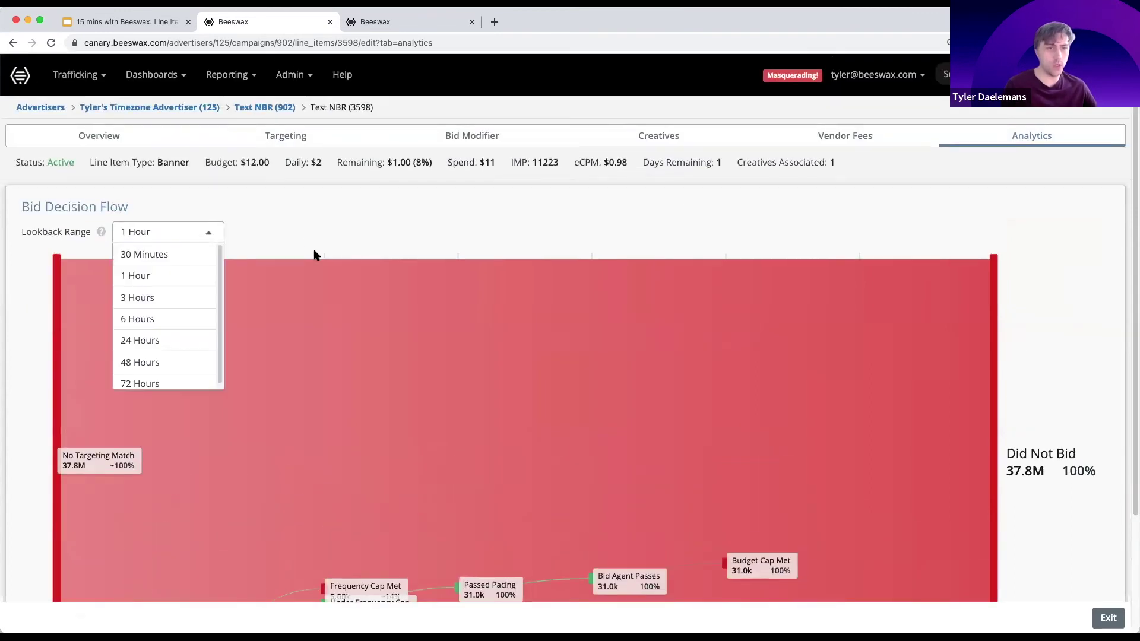
{"action": "scroll", "coordinate": [183, 340], "scroll_direction": "down", "scroll_amount": 3}
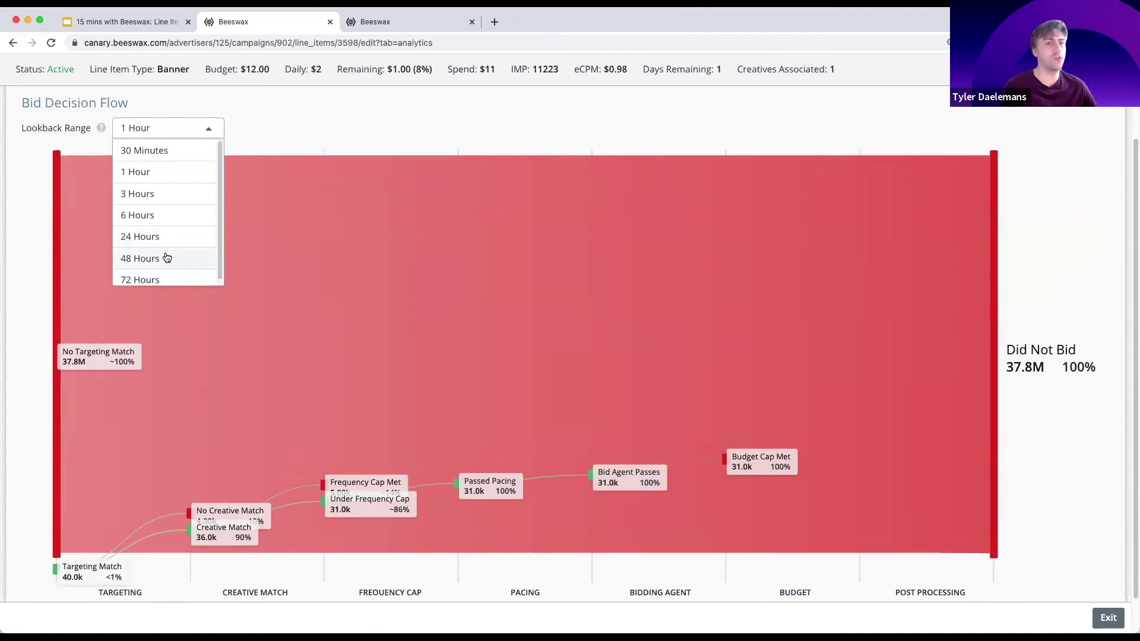
{"action": "left_click", "coordinate": [368, 148]}
{"action": "mouse_move", "coordinate": [128, 360]}
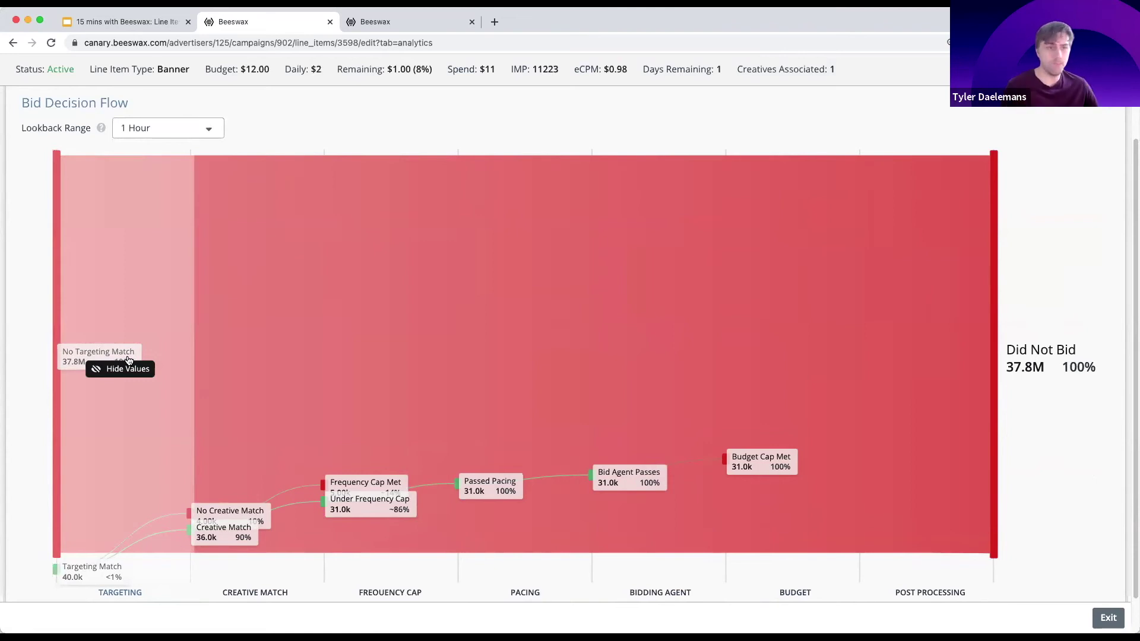
{"action": "left_click", "coordinate": [151, 132]}
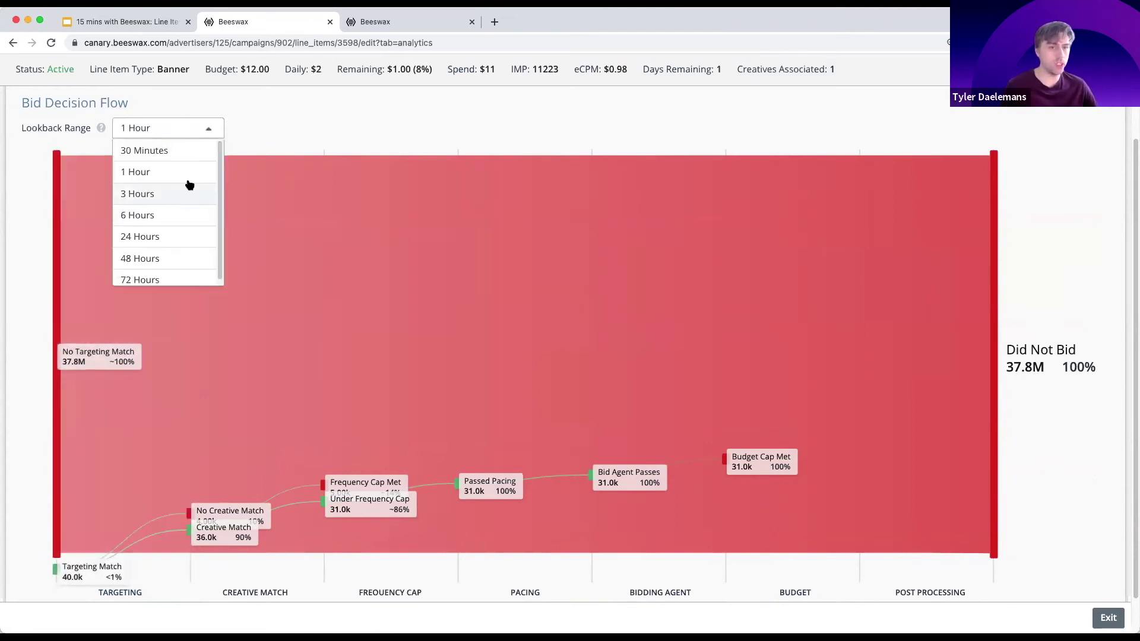
{"action": "left_click", "coordinate": [164, 216]}
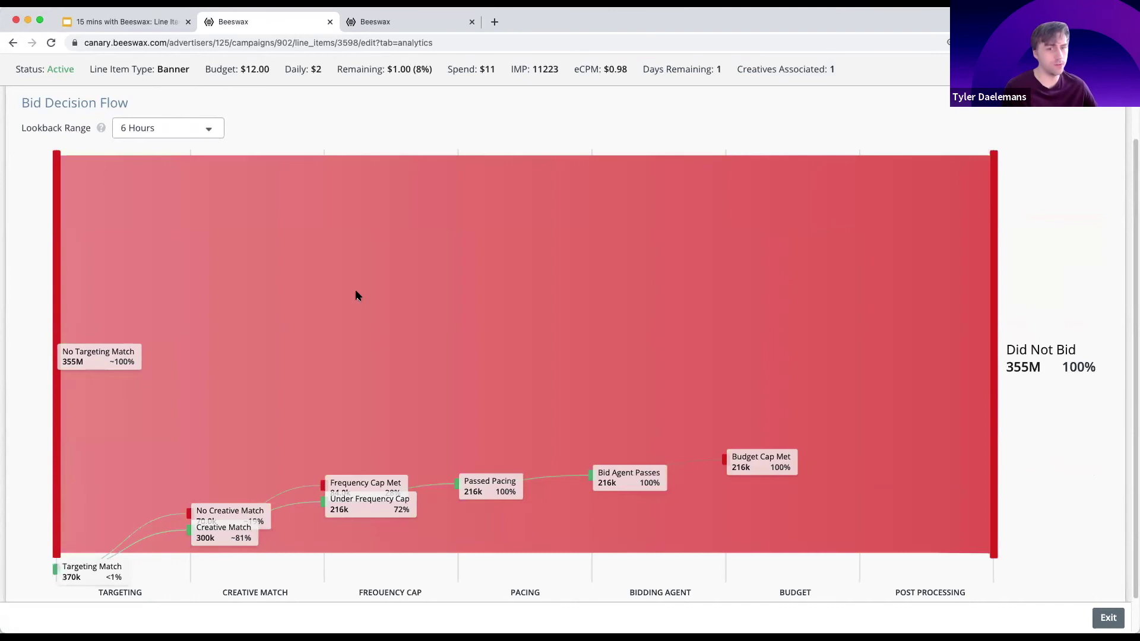
- Set the Bid Decision Flow's Lookback Range to 24 Hours
{"action": "left_click", "coordinate": [176, 132]}
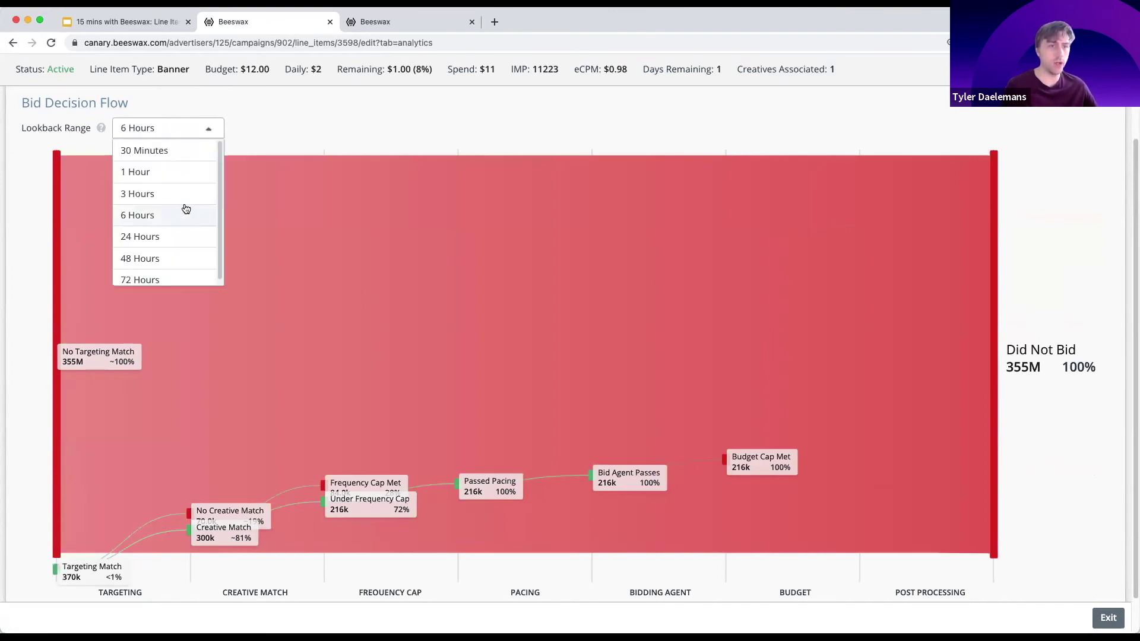
{"action": "scroll", "coordinate": [181, 179], "scroll_direction": "down", "scroll_amount": 1}
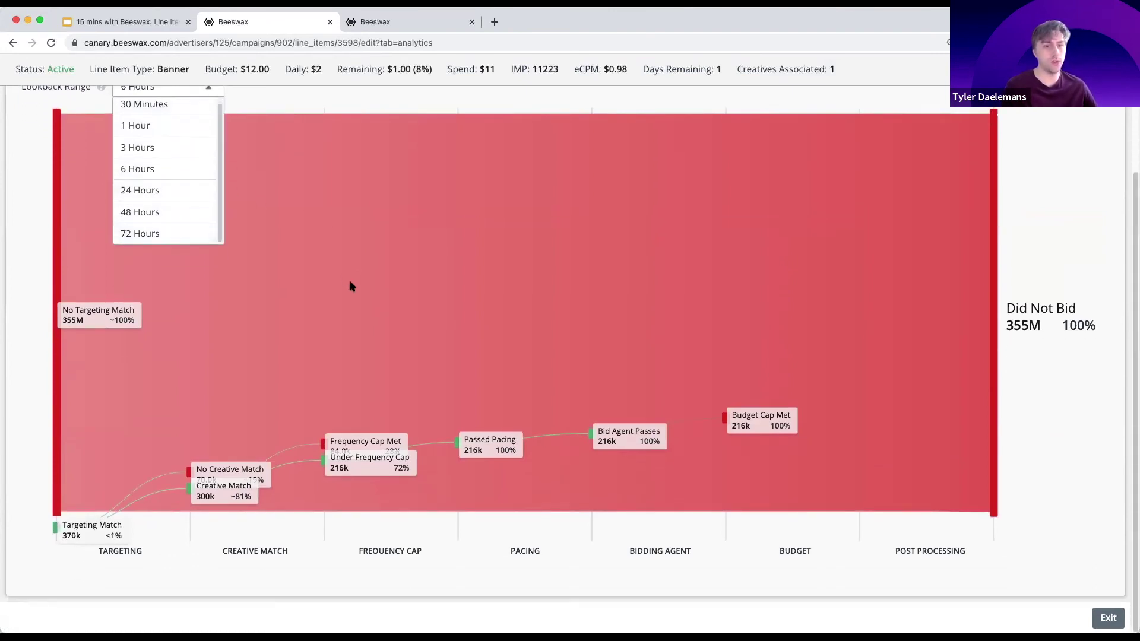
{"action": "scroll", "coordinate": [318, 151], "scroll_direction": "up", "scroll_amount": 1}
{"action": "left_click", "coordinate": [319, 151]}
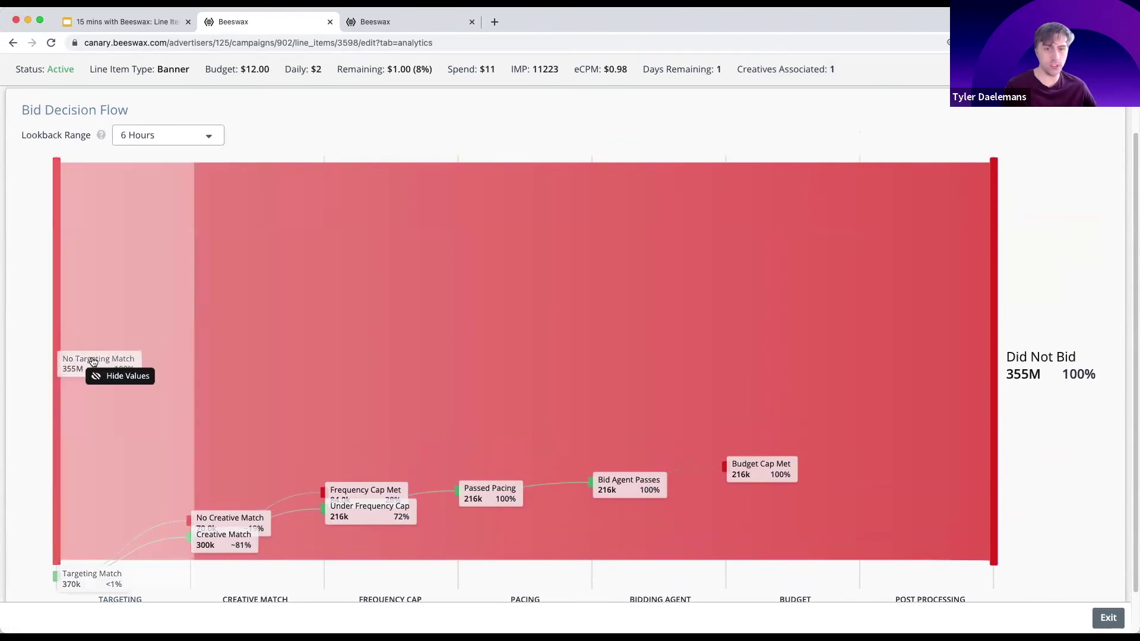
{"action": "left_click", "coordinate": [164, 138]}
{"action": "scroll", "coordinate": [156, 231], "scroll_direction": "down", "scroll_amount": 1}
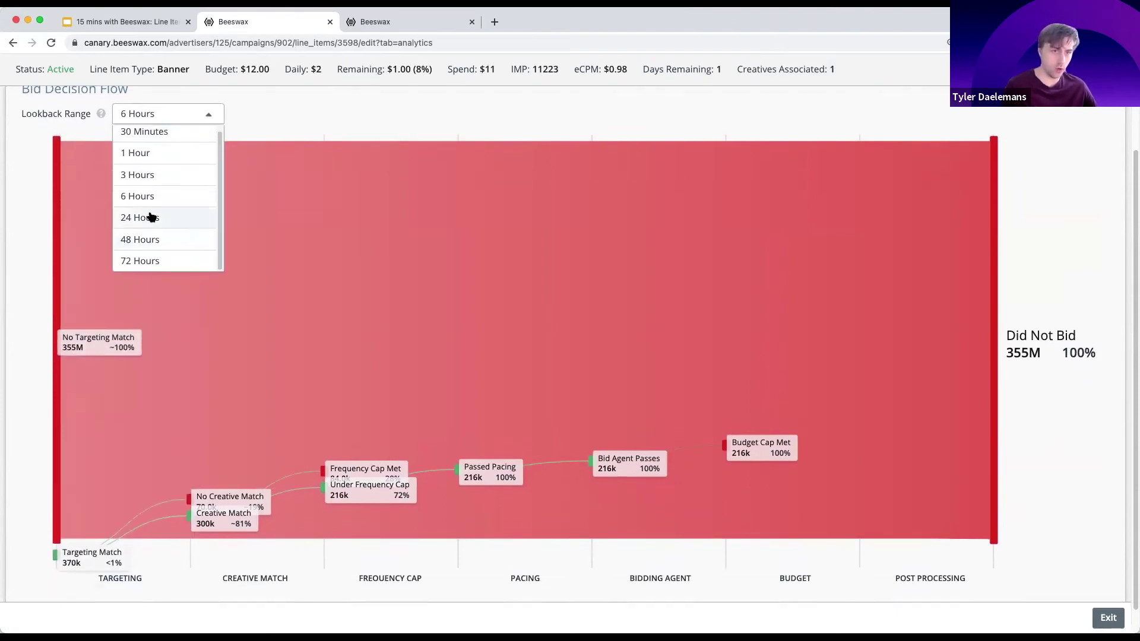
{"action": "left_click", "coordinate": [153, 217]}
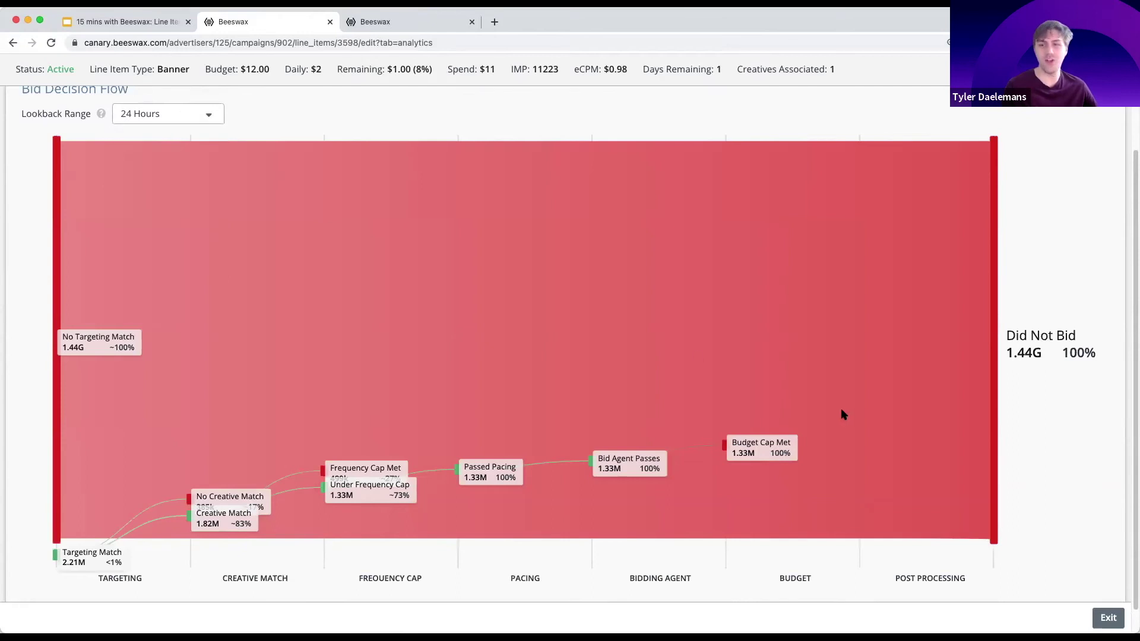
- Examine the 24-hour bid decision flow, then set the Lookback Range to 48 Hours
{"action": "scroll", "coordinate": [1052, 517], "scroll_direction": "down", "scroll_amount": 1}
{"action": "scroll", "coordinate": [1025, 518], "scroll_direction": "up", "scroll_amount": 3}
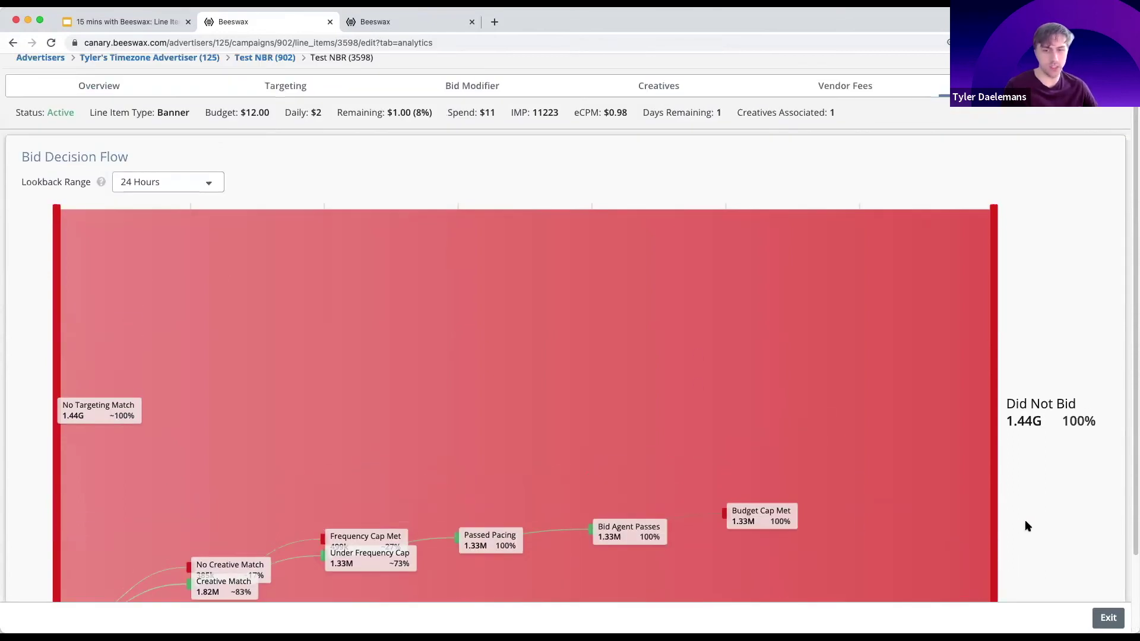
{"action": "scroll", "coordinate": [1018, 522], "scroll_direction": "down", "scroll_amount": 2}
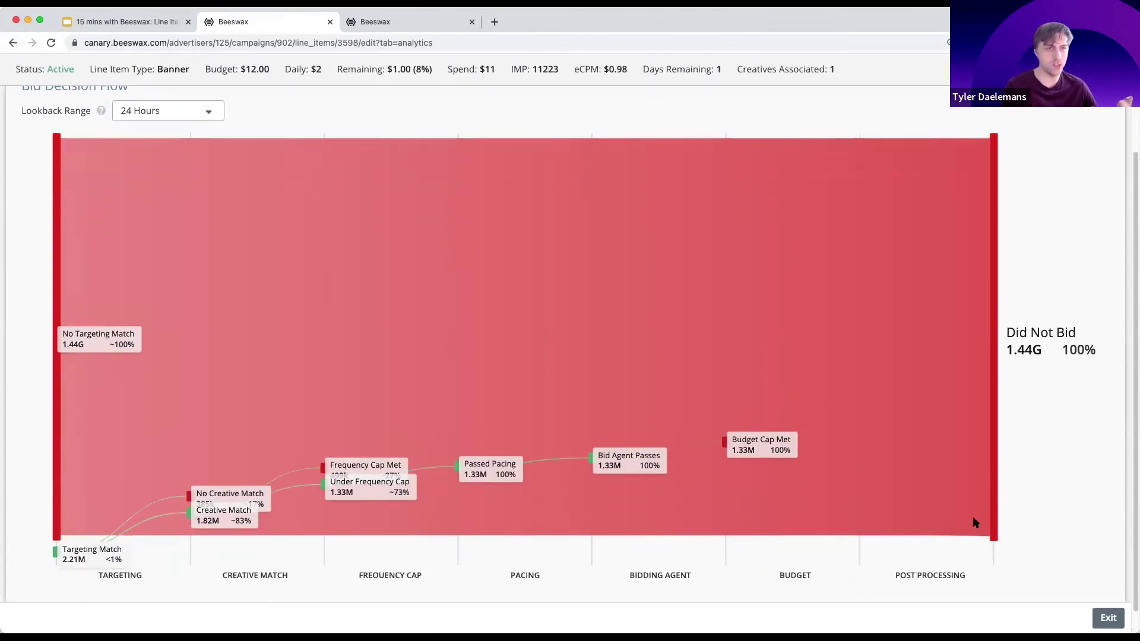
{"action": "scroll", "coordinate": [965, 522], "scroll_direction": "up", "scroll_amount": 1}
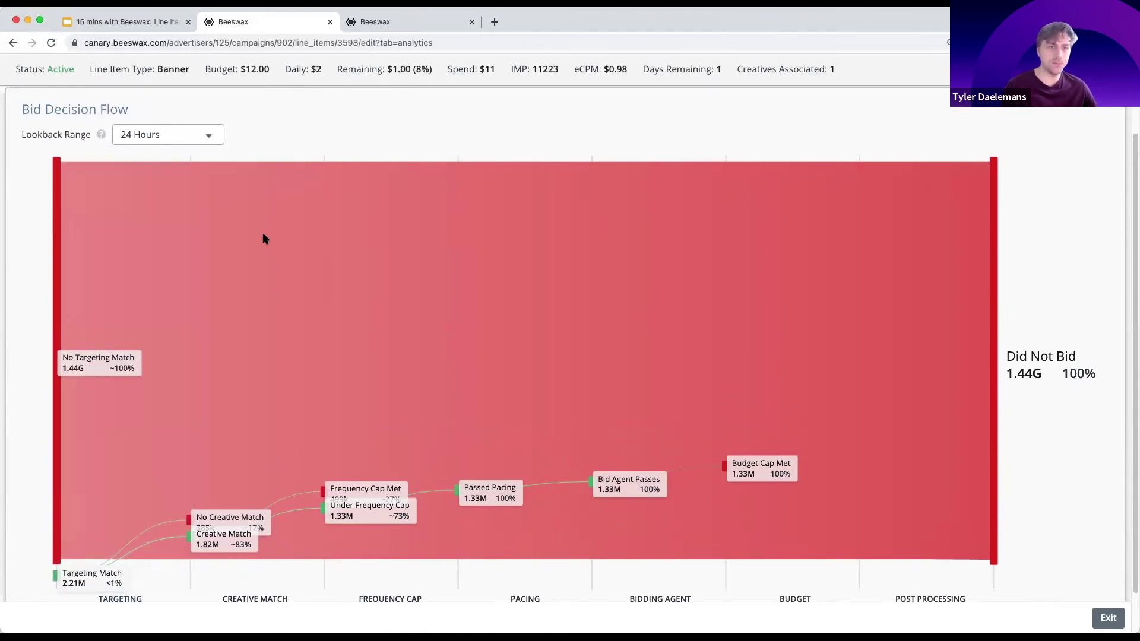
{"action": "scroll", "coordinate": [288, 253], "scroll_direction": "up", "scroll_amount": 3}
{"action": "scroll", "coordinate": [284, 313], "scroll_direction": "down", "scroll_amount": 1}
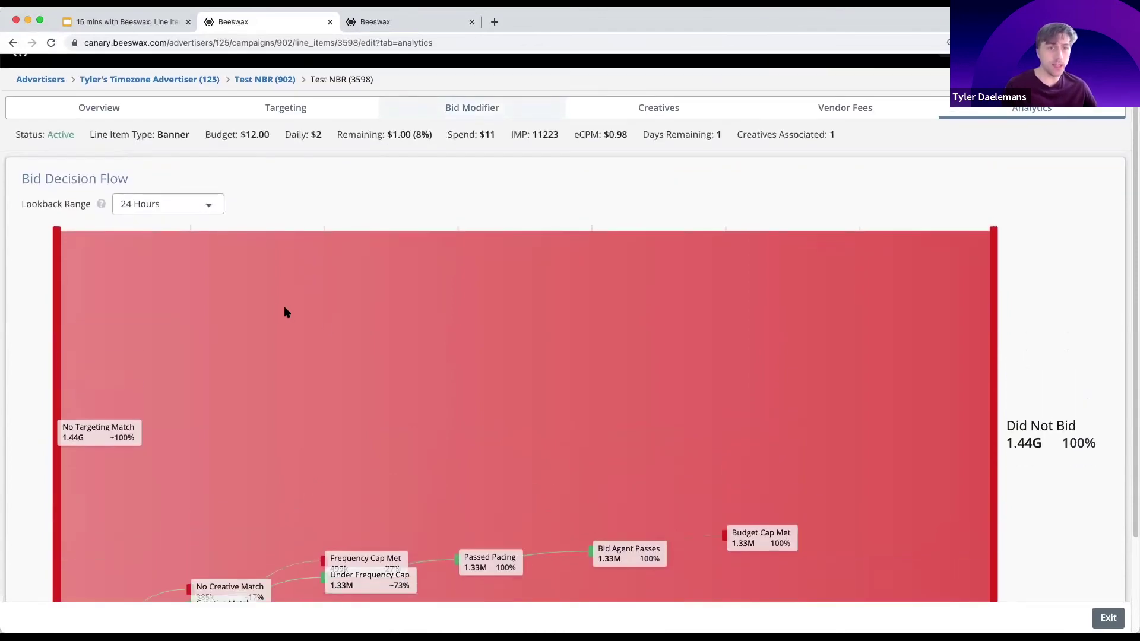
{"action": "scroll", "coordinate": [284, 311], "scroll_direction": "down", "scroll_amount": 3}
{"action": "left_click", "coordinate": [153, 126]}
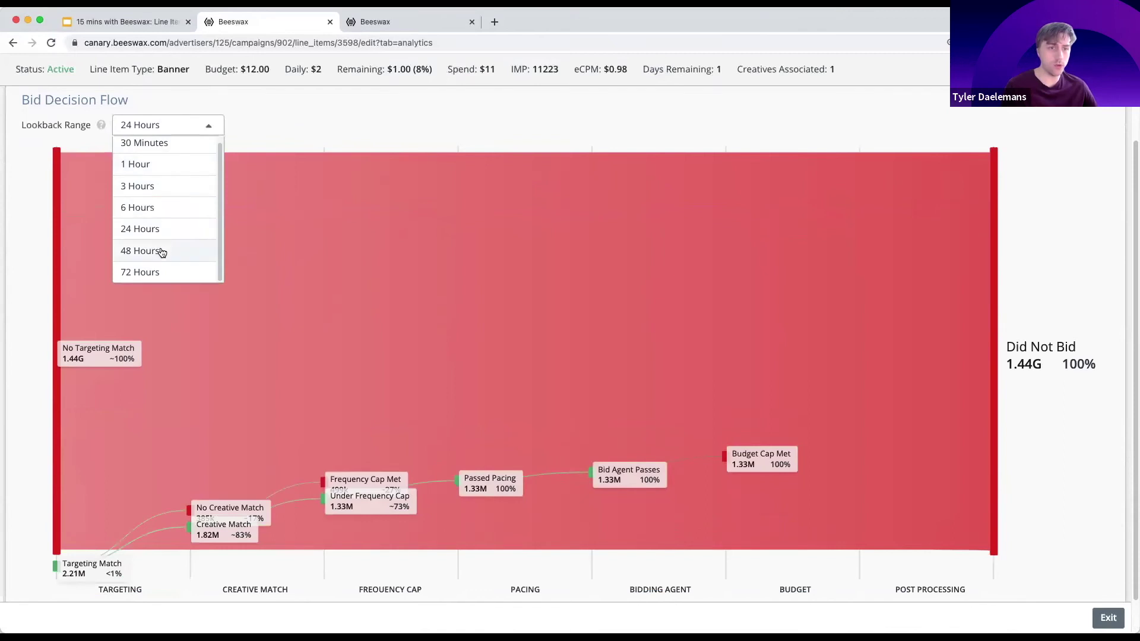
{"action": "left_click", "coordinate": [143, 250]}
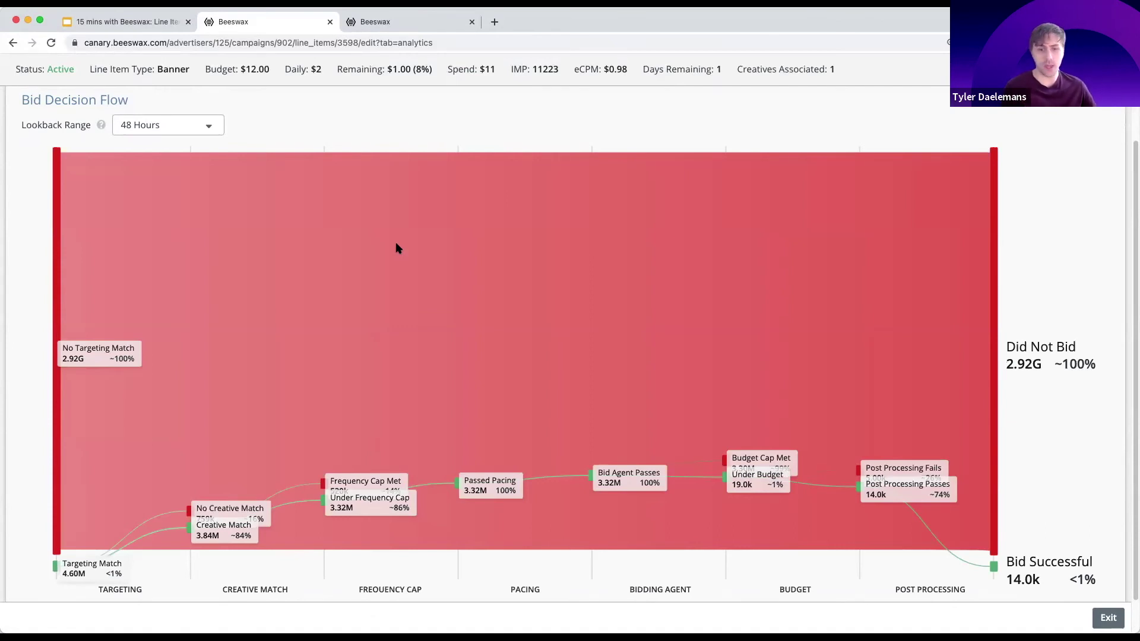
- Switch to the Line Item Troubleshooting presentation in Google Slides and present the Q&A slide full screen
{"action": "left_click", "coordinate": [170, 23]}
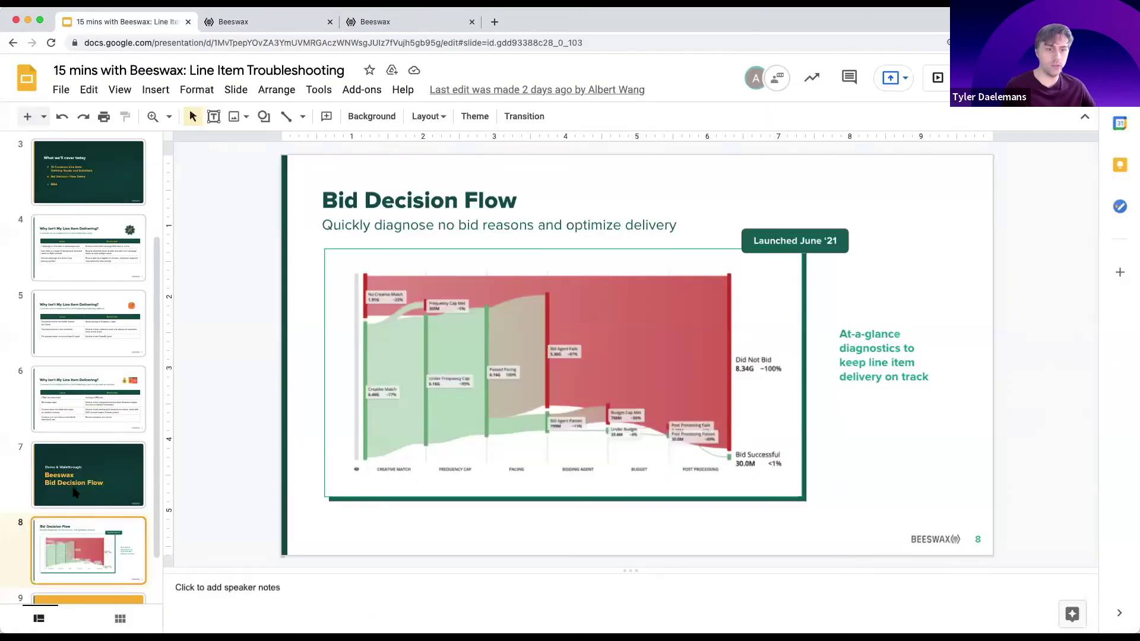
{"action": "left_click", "coordinate": [91, 551]}
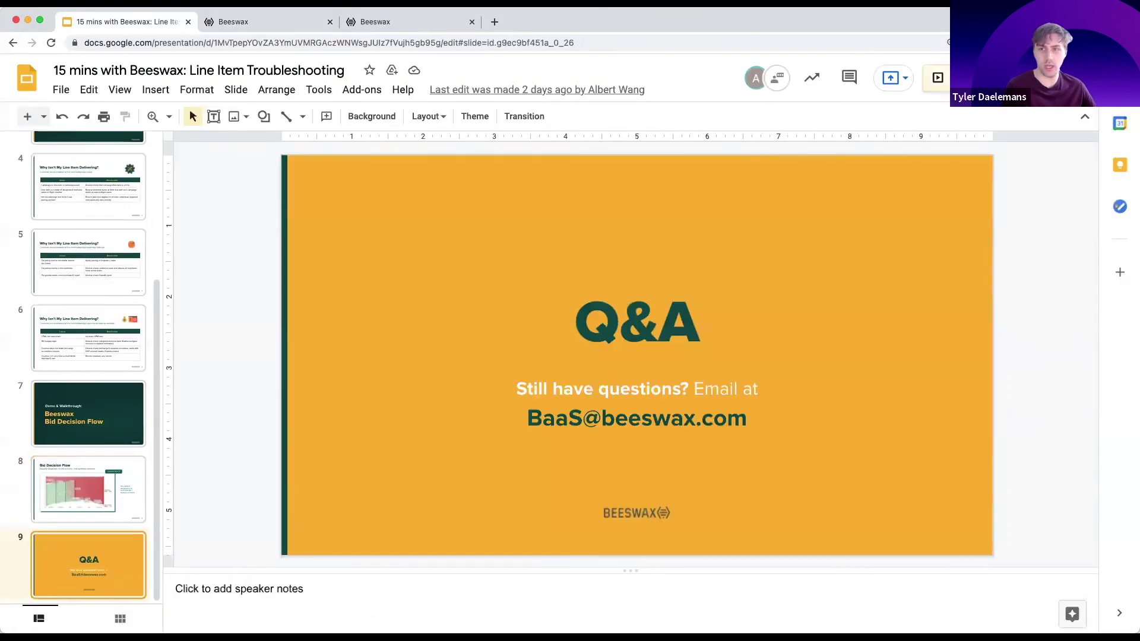
{"action": "key", "text": "super+Return"}
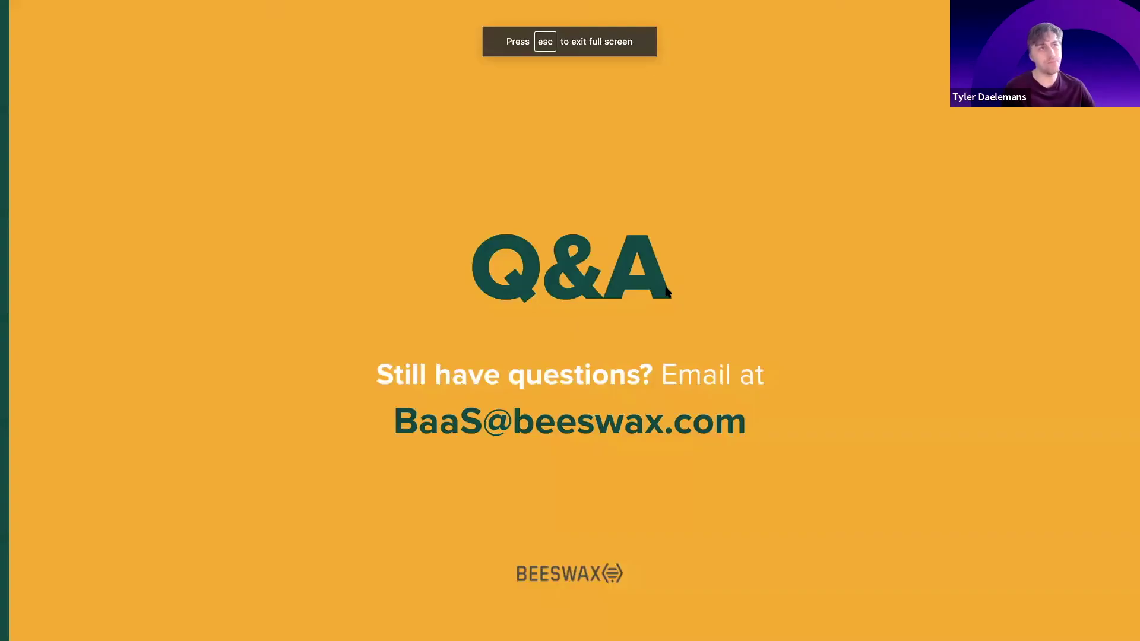